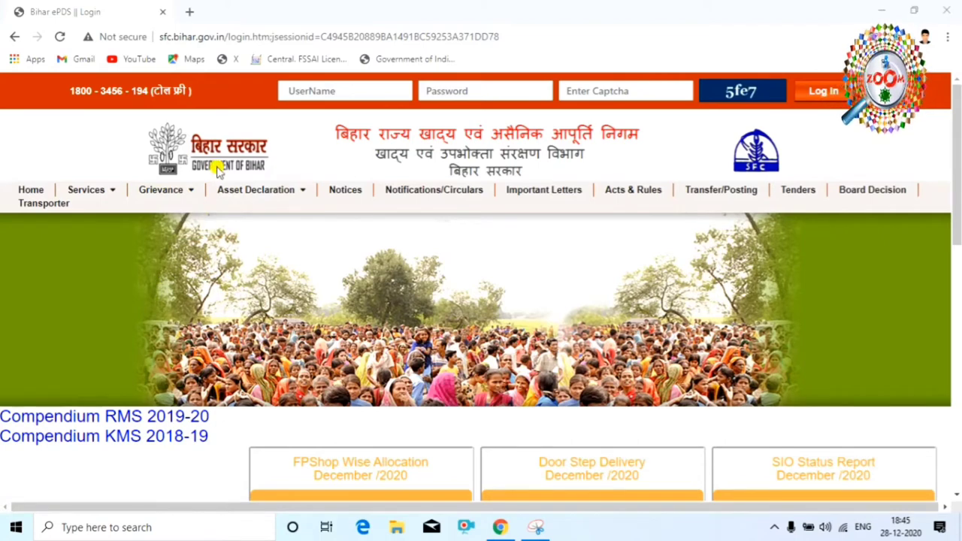
Step: Open the Submit Grievance form from the Grievance menu in a new tab
{"action": "mouse_move", "coordinate": [171, 193]}
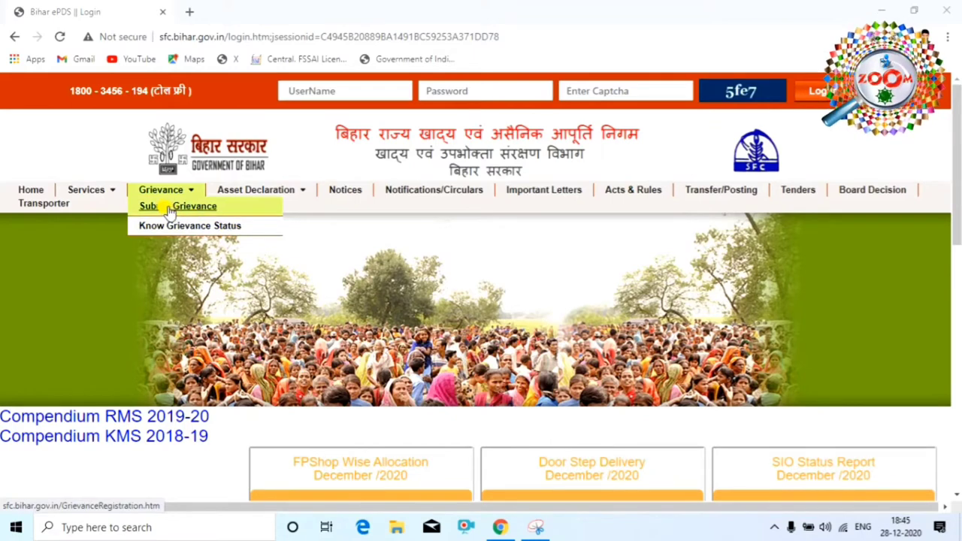
{"action": "left_click", "coordinate": [202, 207]}
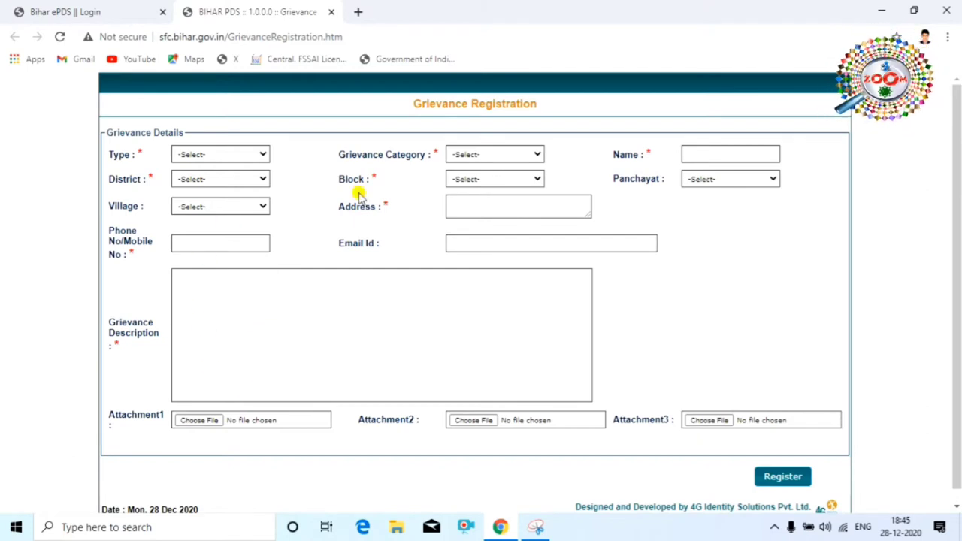
Step: Set the grievance Type to CARD ISSUES and the Grievance Category to Name Not in List
{"action": "scroll", "coordinate": [430, 329], "scroll_direction": "down", "scroll_amount": 1}
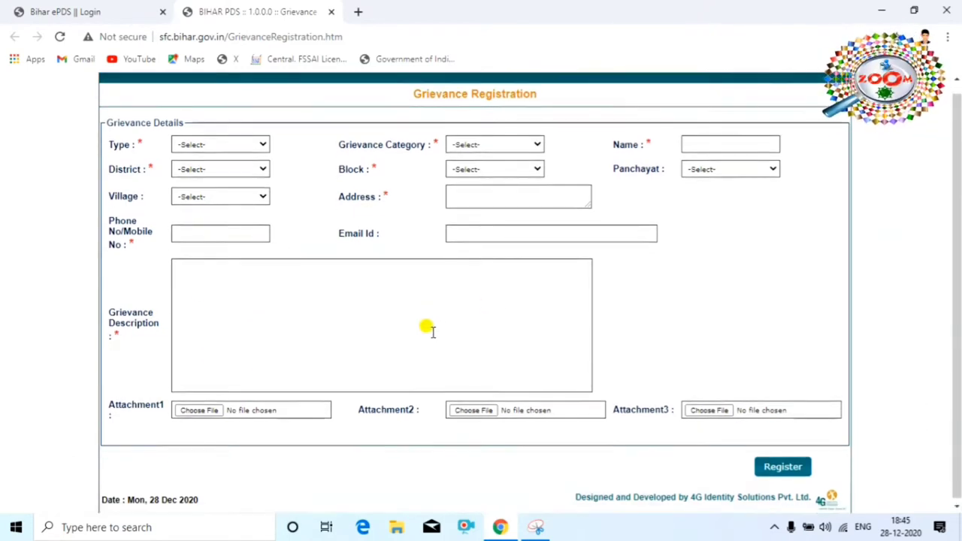
{"action": "scroll", "coordinate": [426, 327], "scroll_direction": "up", "scroll_amount": 1}
{"action": "left_click", "coordinate": [244, 158]}
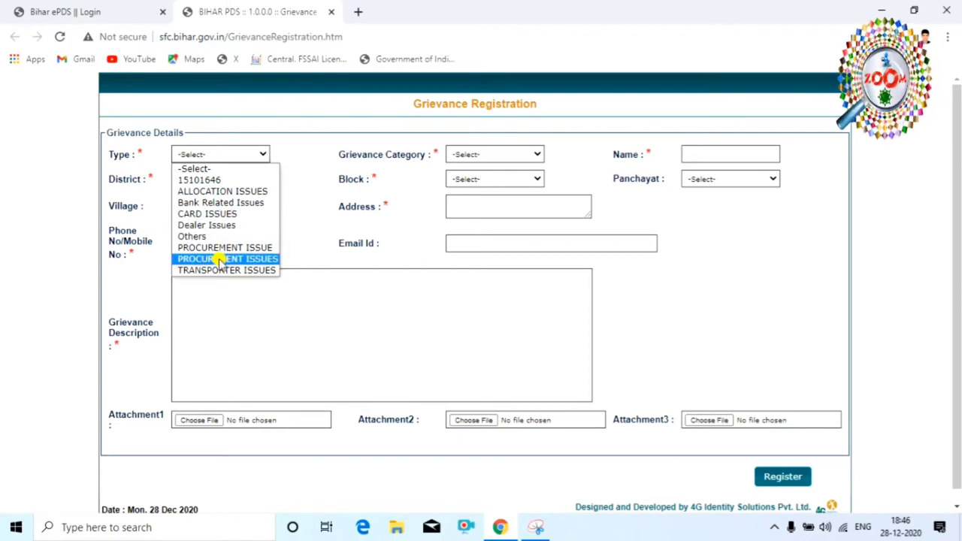
{"action": "left_click", "coordinate": [228, 215]}
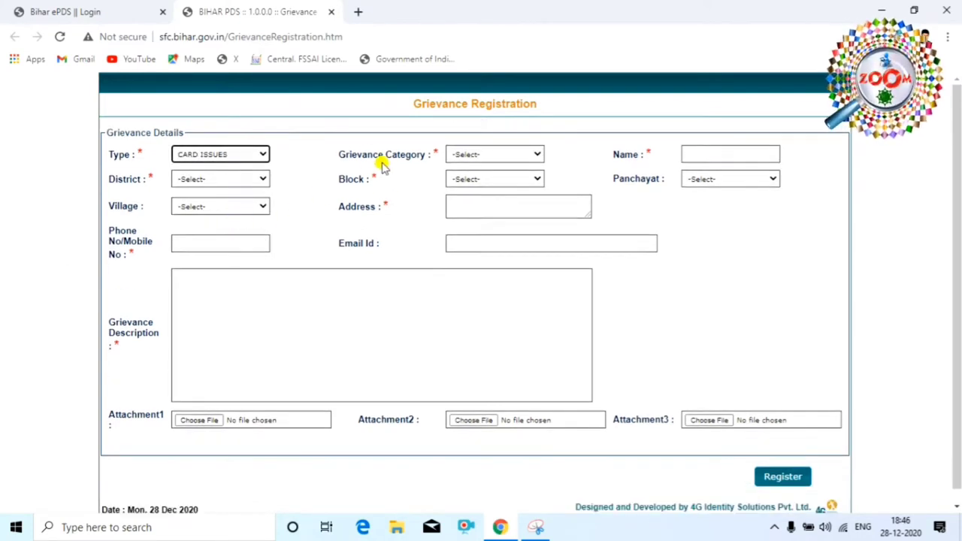
{"action": "left_click", "coordinate": [520, 155]}
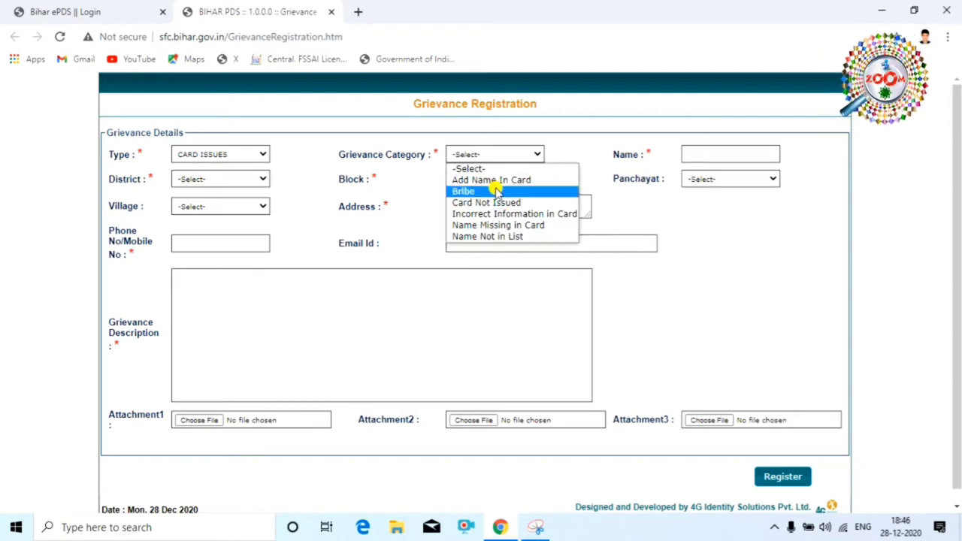
{"action": "left_click", "coordinate": [498, 238]}
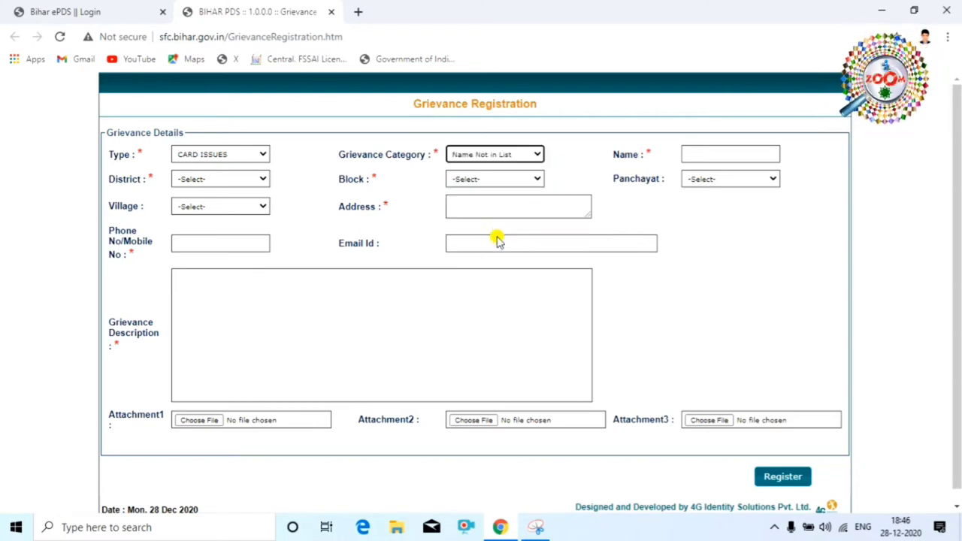
Step: Enter the complainant's name and choose Madhubani as the district
{"action": "left_click", "coordinate": [686, 152]}
{"action": "type", "text": "Nashe"}
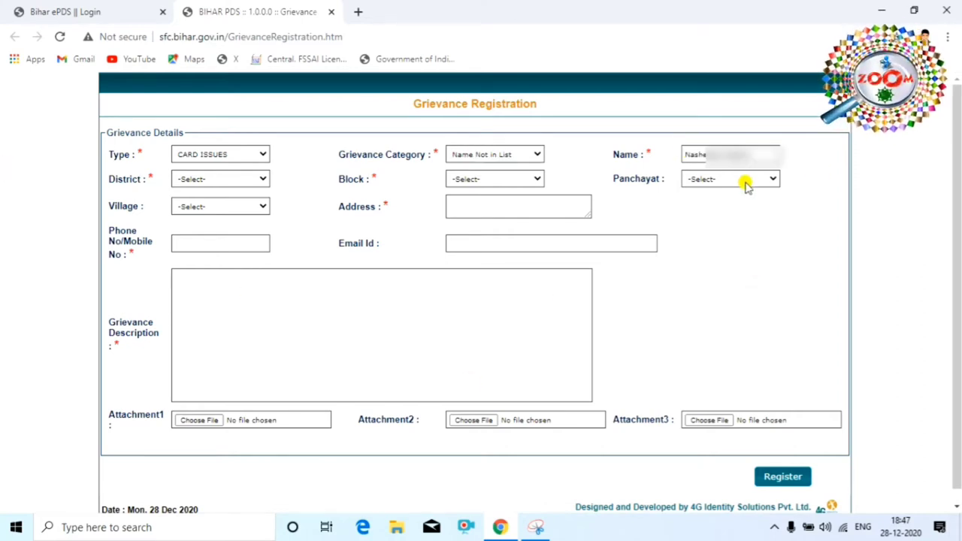
{"action": "left_click", "coordinate": [261, 178]}
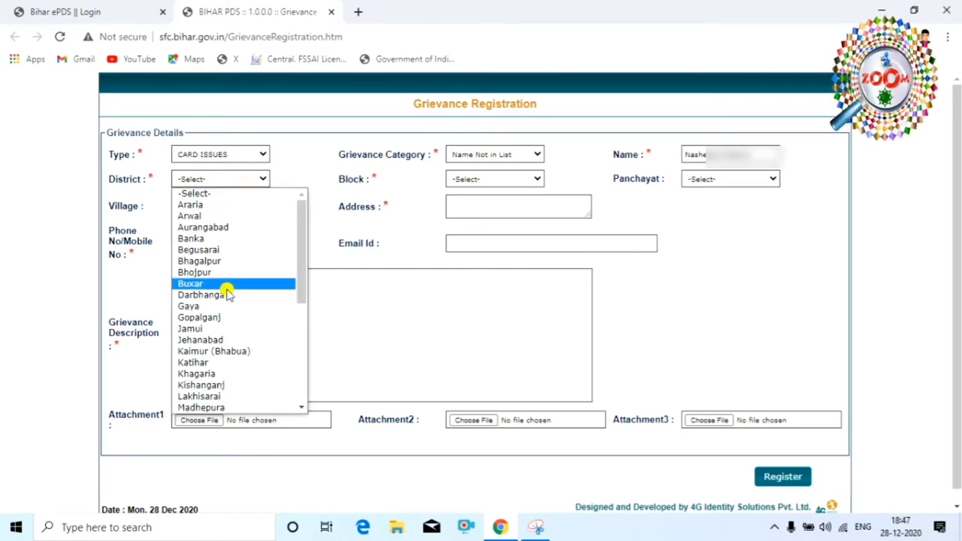
{"action": "scroll", "coordinate": [233, 285], "scroll_direction": "down", "scroll_amount": 3}
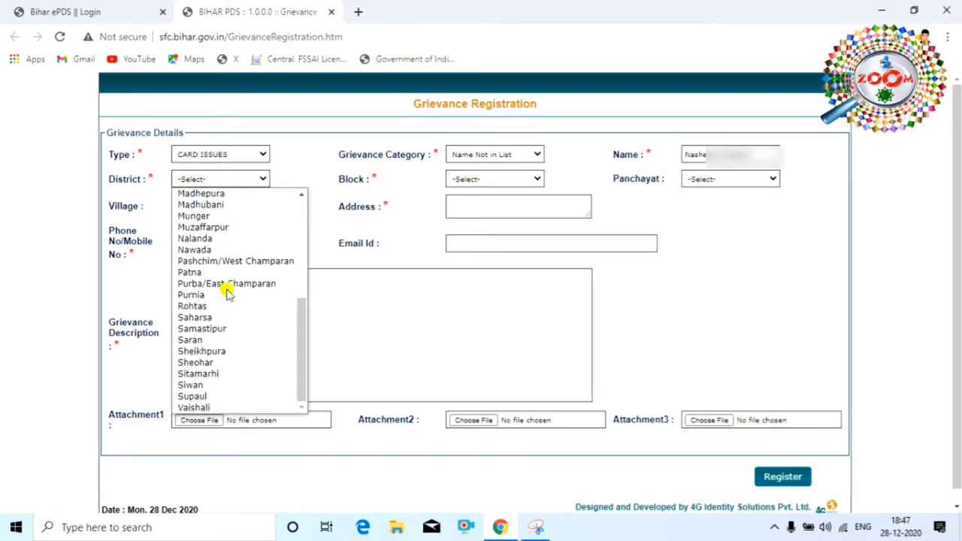
{"action": "left_click", "coordinate": [248, 206]}
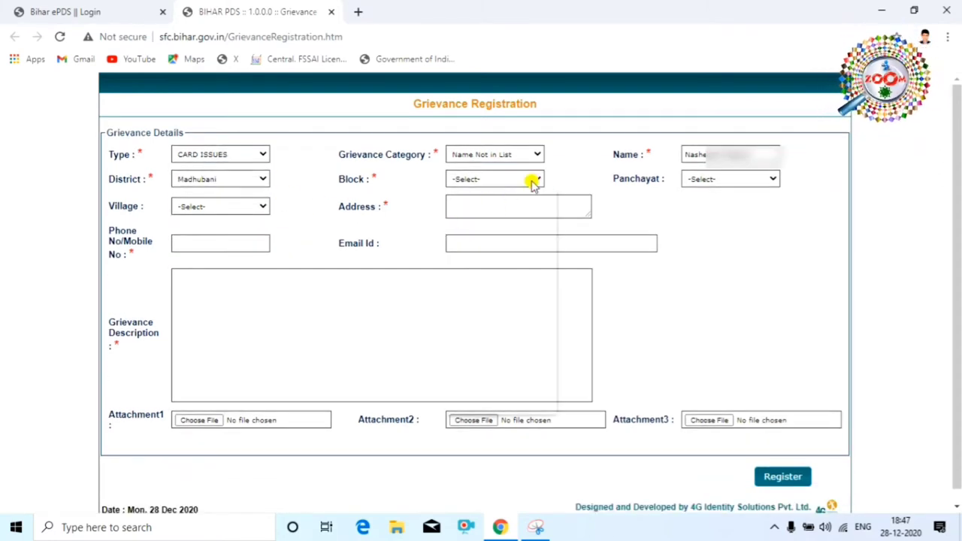
Step: Set both Block and Panchayat to Basopatti, leaving the empty village list unchanged
{"action": "left_click", "coordinate": [532, 183]}
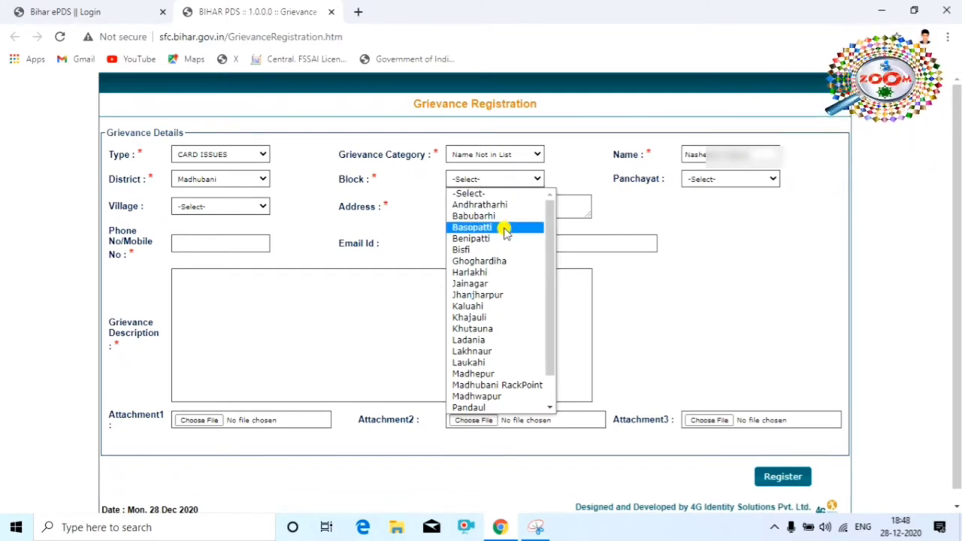
{"action": "left_click", "coordinate": [504, 228]}
{"action": "left_click", "coordinate": [769, 182]}
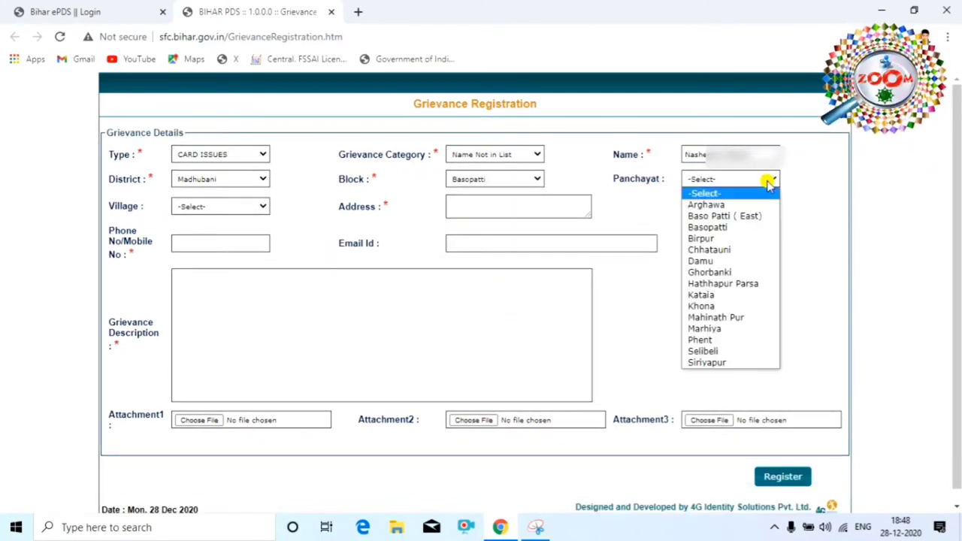
{"action": "left_click", "coordinate": [741, 228]}
{"action": "left_click", "coordinate": [258, 208]}
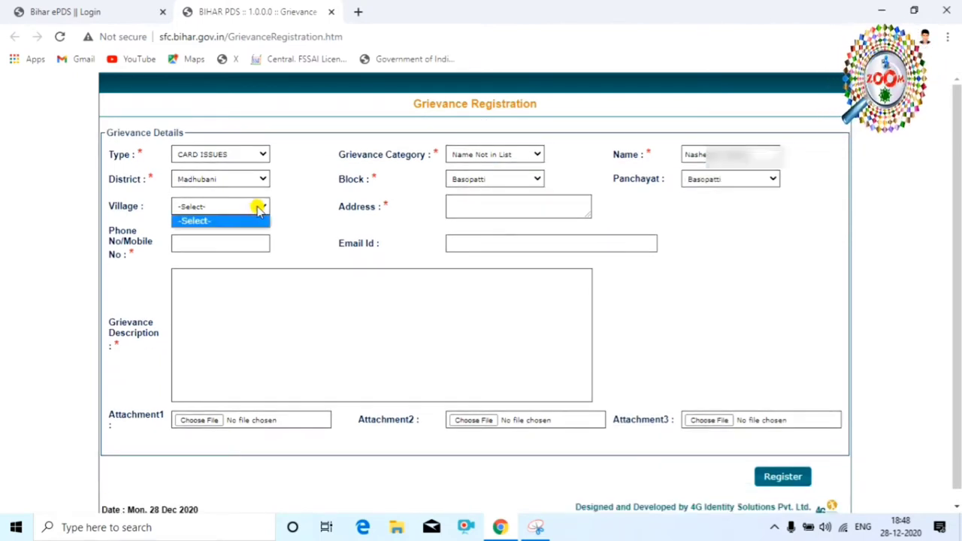
{"action": "left_click", "coordinate": [304, 219]}
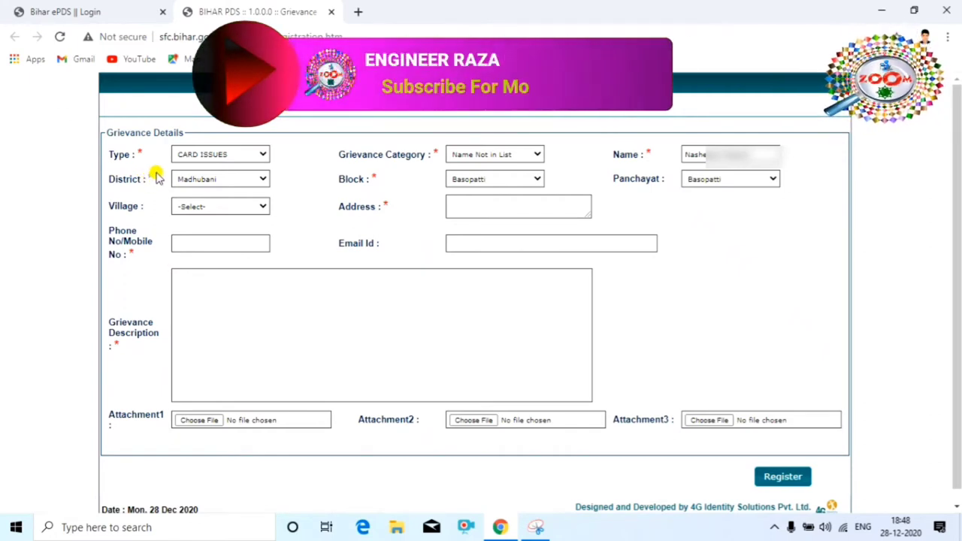
Step: Paste the address, then fill in the phone number, e-mail and the ration card complaint description
{"action": "left_click", "coordinate": [481, 207]}
{"action": "type", "text": "basopatti pashchimi gram, -post basopatti Basopatti"}
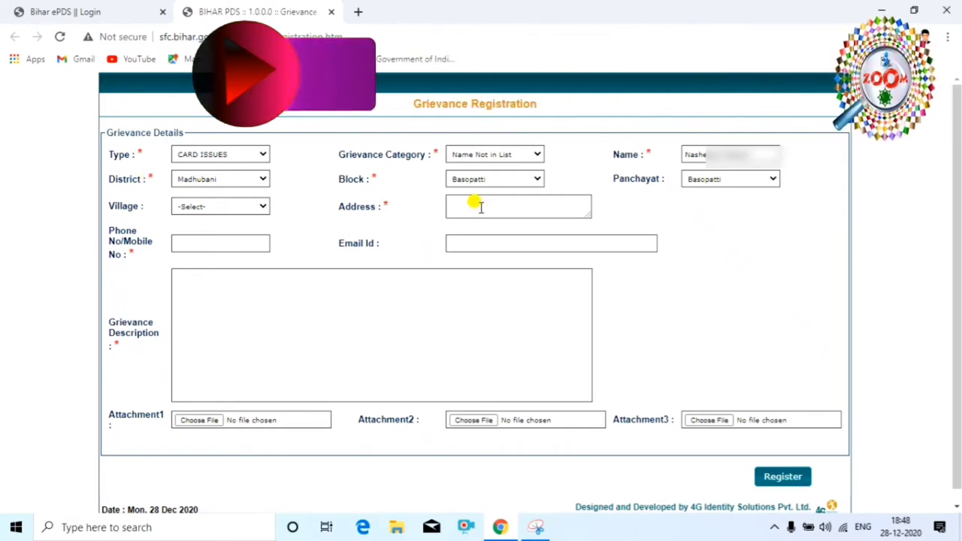
{"action": "key", "text": "Tab"}
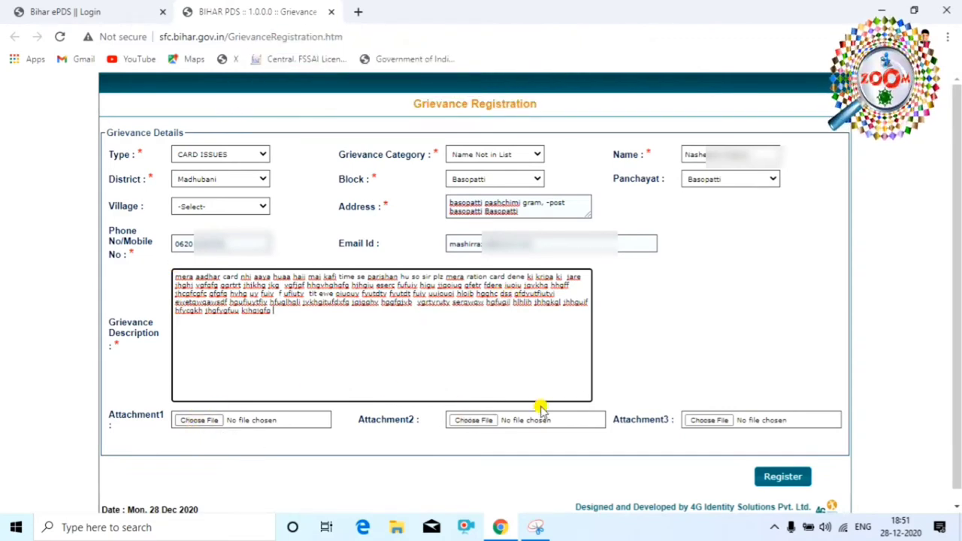
{"action": "left_click", "coordinate": [195, 423]}
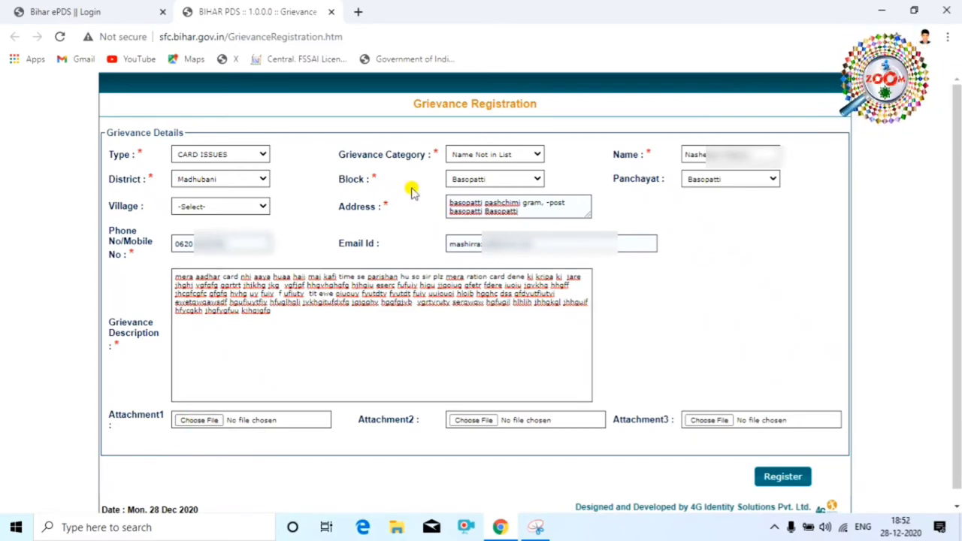
Step: Attach Complen.pdf as Attachment1 and register the grievance
{"action": "left_click", "coordinate": [203, 420]}
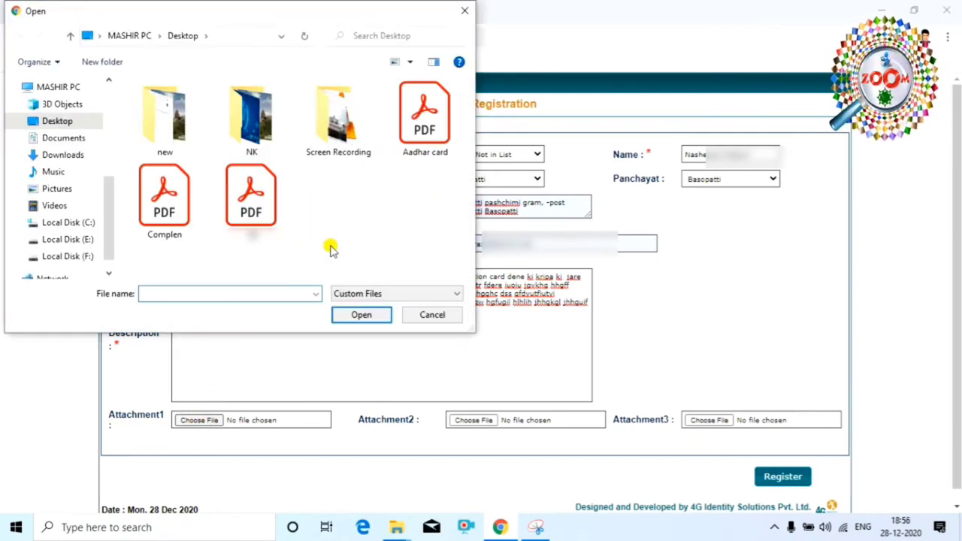
{"action": "left_click", "coordinate": [174, 217]}
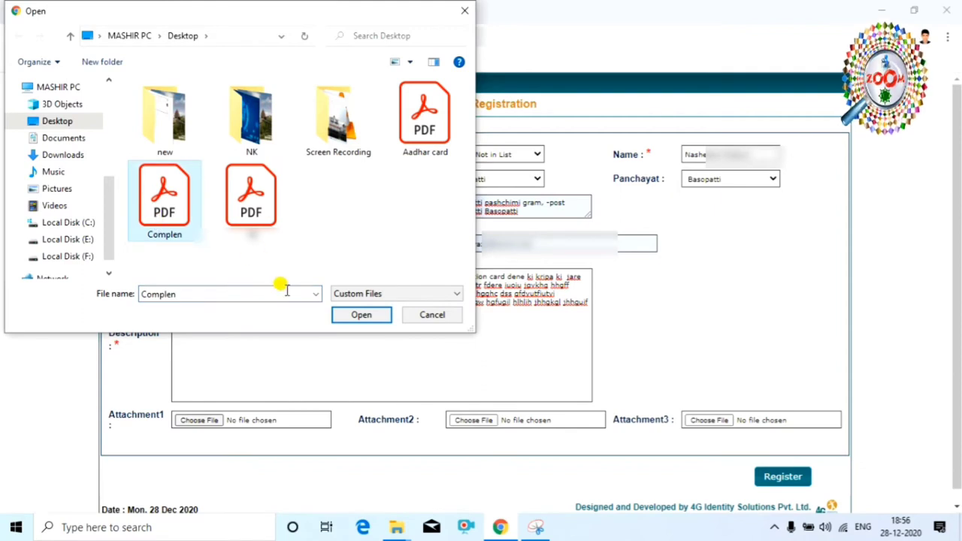
{"action": "left_click", "coordinate": [360, 315]}
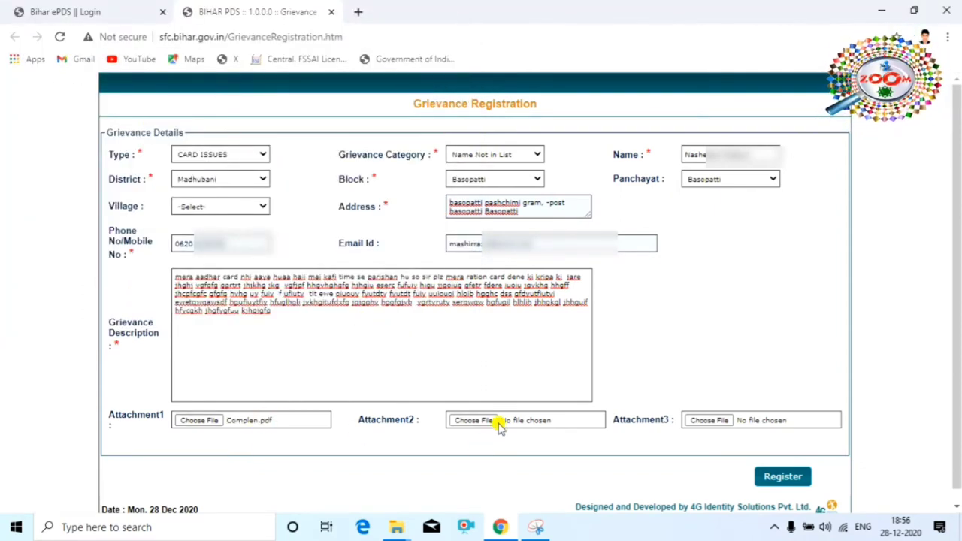
{"action": "left_click", "coordinate": [783, 478]}
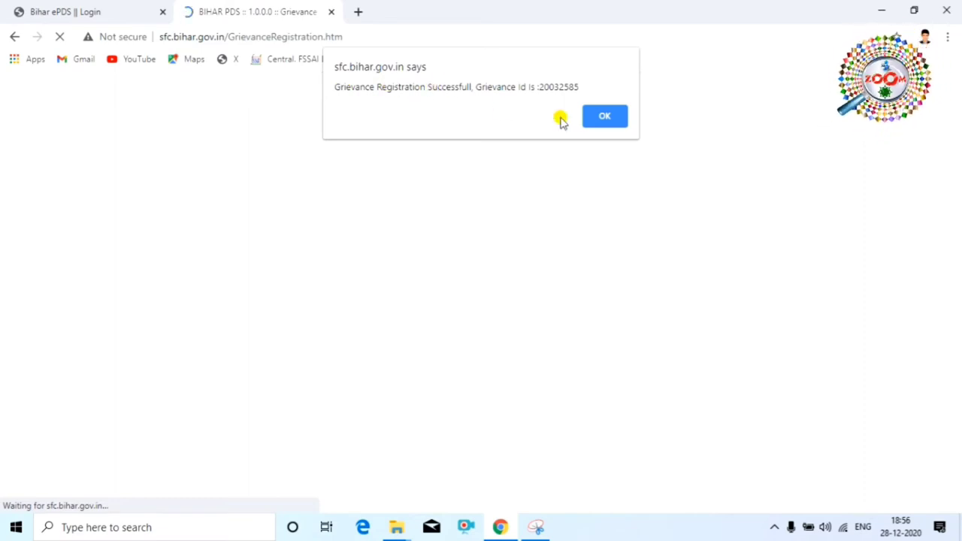
Step: Dismiss the success alert, copy the new grievance ID, and close the registration tab
{"action": "left_click", "coordinate": [602, 114]}
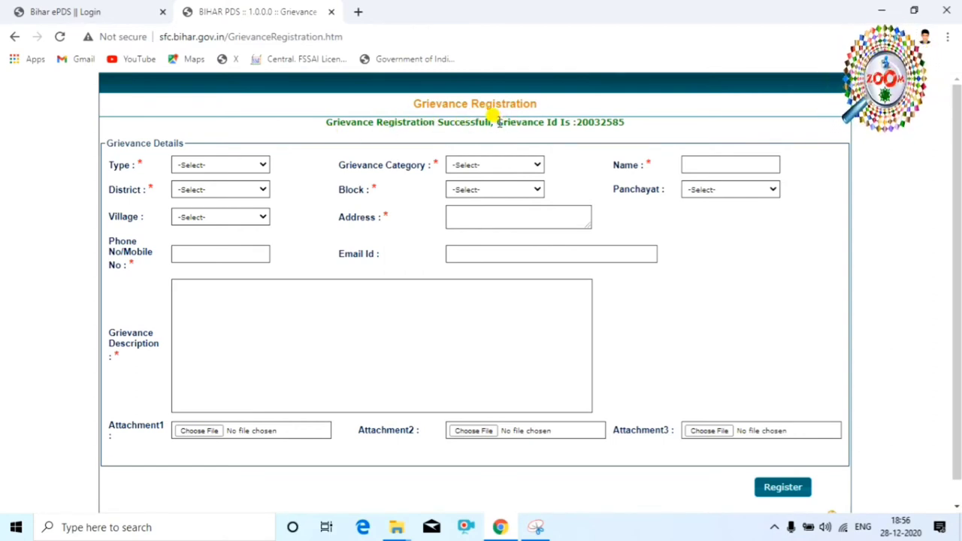
{"action": "left_click_drag", "start_coordinate": [497, 123], "coordinate": [654, 130]}
{"action": "left_click_drag", "start_coordinate": [648, 126], "coordinate": [577, 127]}
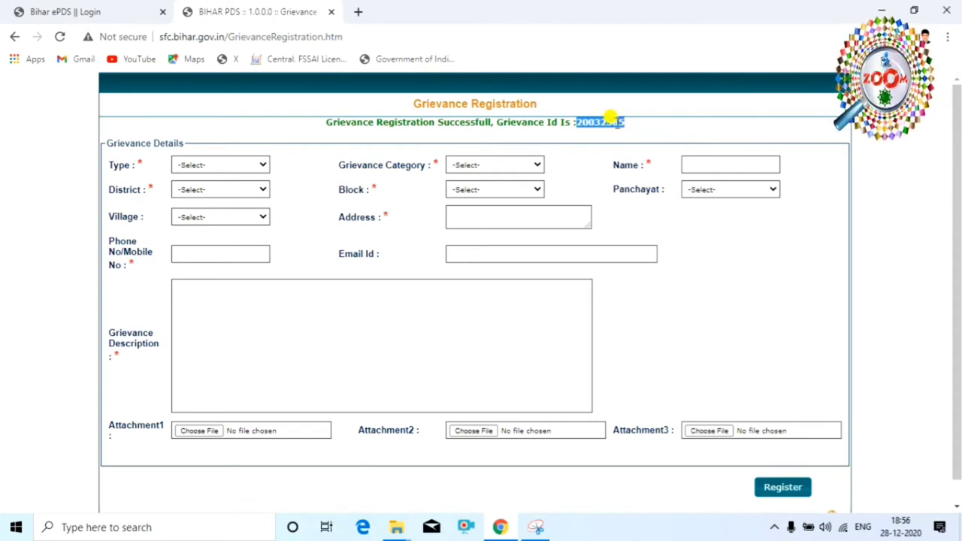
{"action": "left_click_drag", "start_coordinate": [636, 124], "coordinate": [574, 119]}
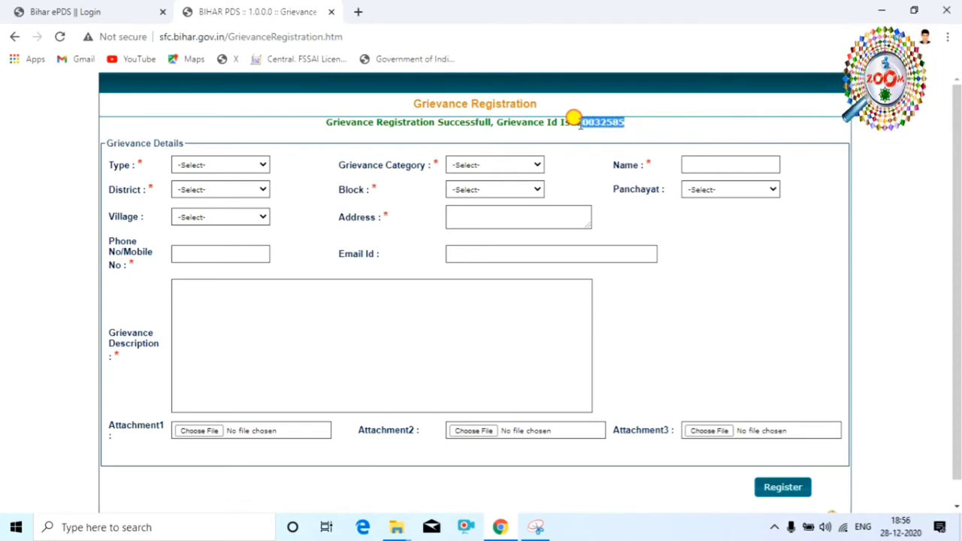
{"action": "left_click", "coordinate": [330, 11]}
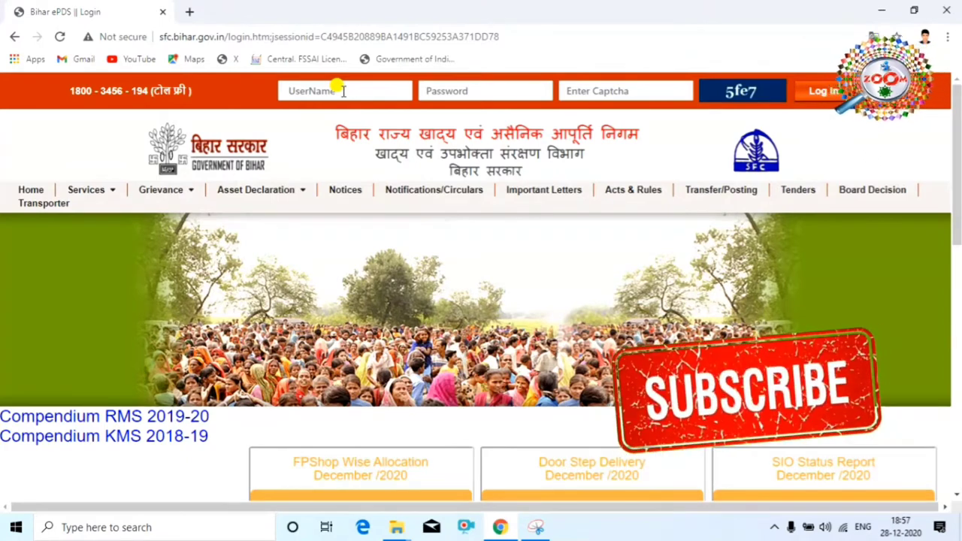
Step: In Know Grievance Status, paste the copied grievance ID and request its status
{"action": "mouse_move", "coordinate": [167, 194]}
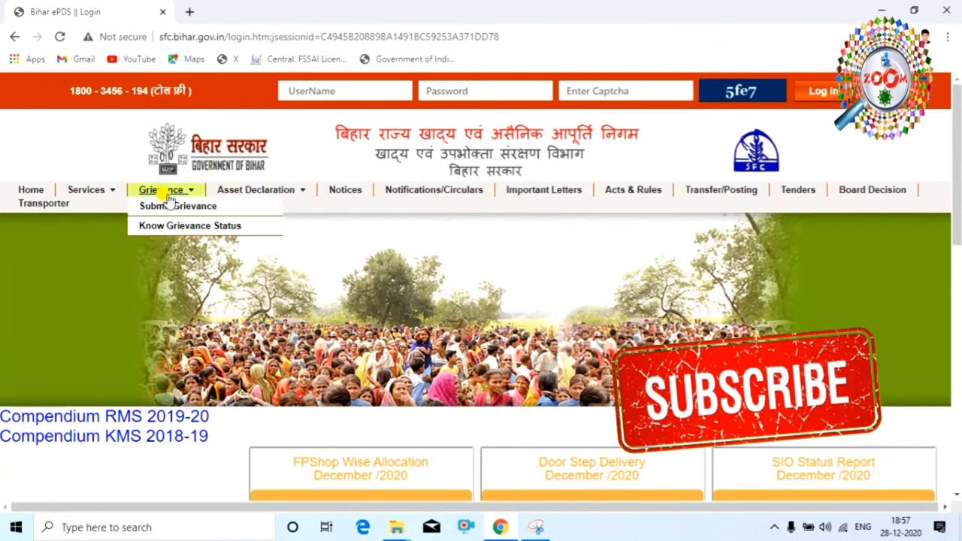
{"action": "left_click", "coordinate": [205, 227]}
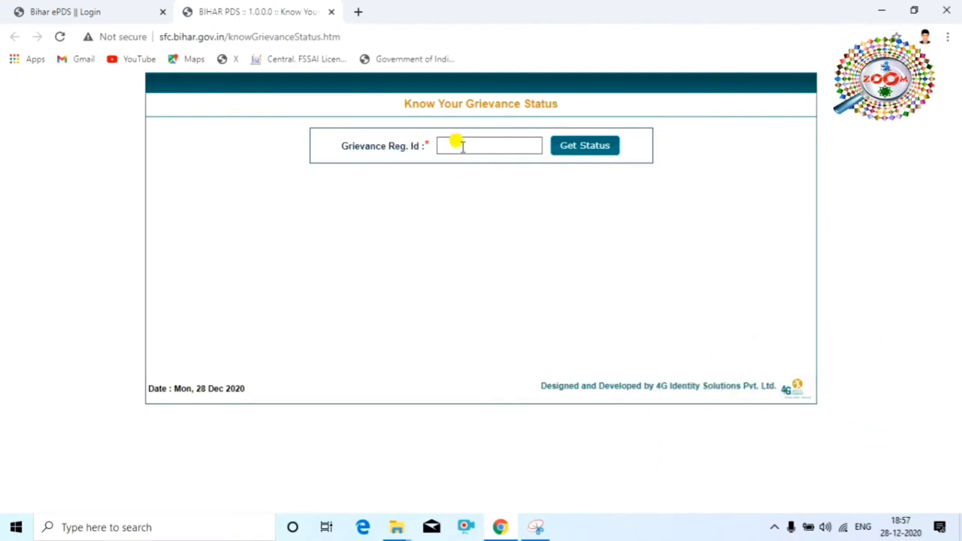
{"action": "left_click", "coordinate": [462, 146]}
{"action": "type", "text": "20032535"}
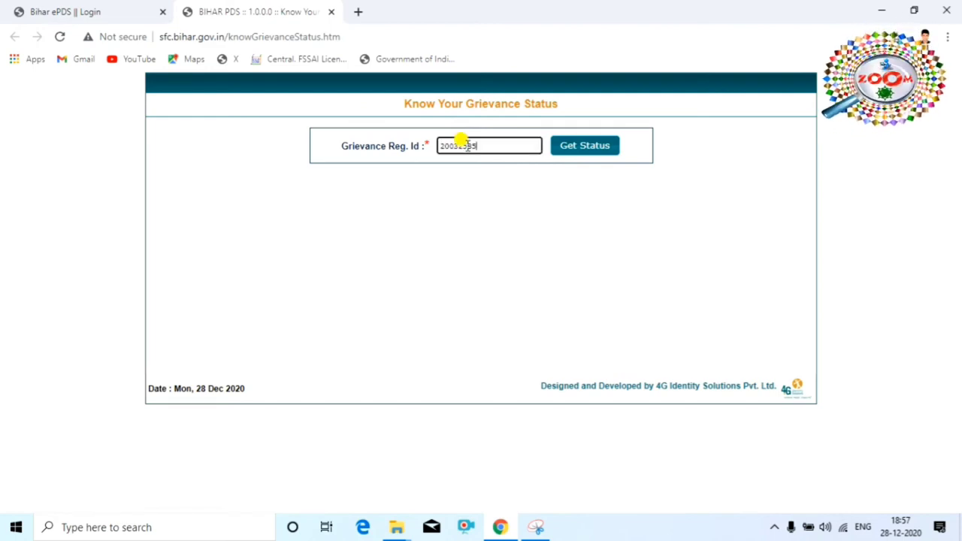
{"action": "left_click", "coordinate": [585, 147]}
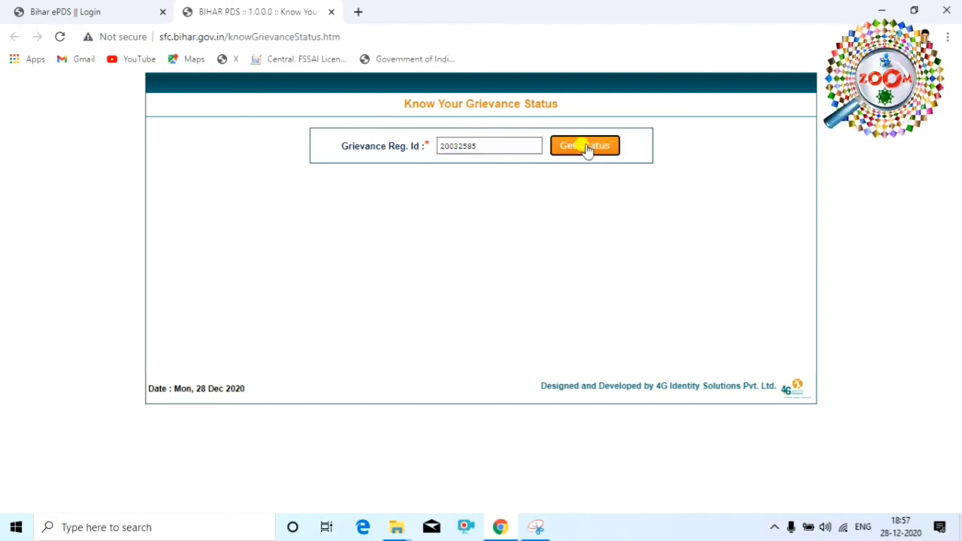